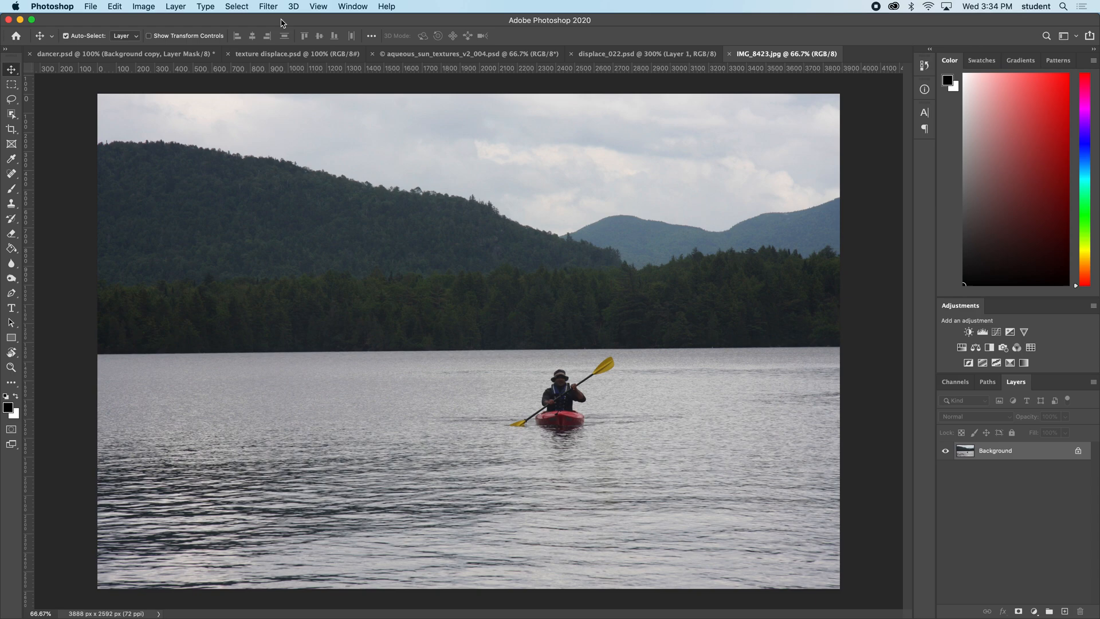
- Convert the Background layer of the kayak photo to a smart object for smart filters
{"action": "left_click", "coordinate": [273, 9]}
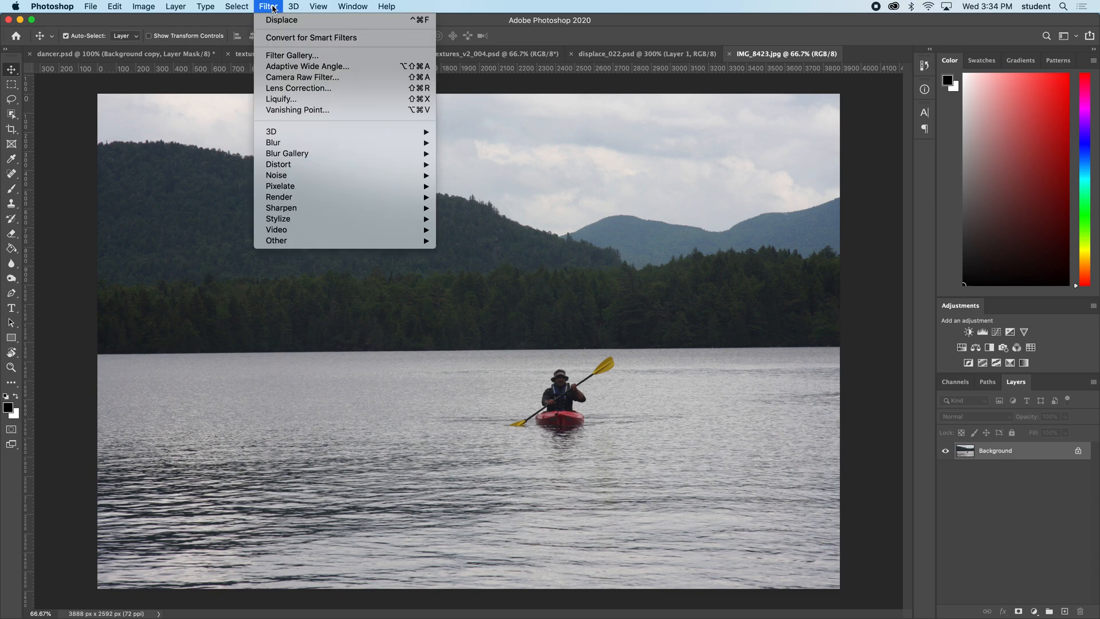
{"action": "left_click", "coordinate": [273, 9]}
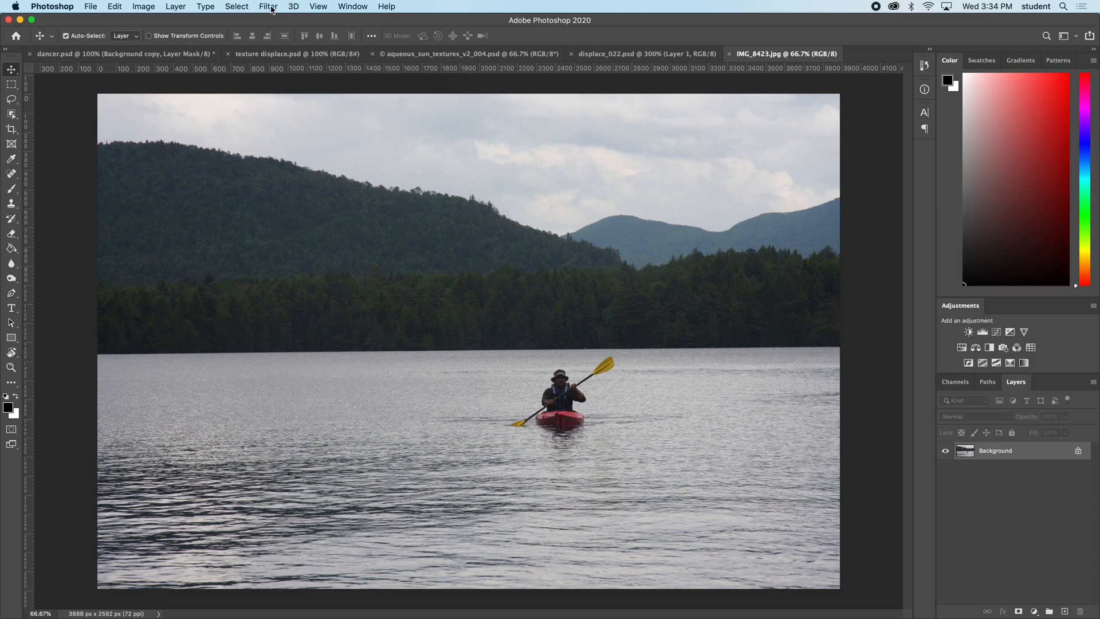
{"action": "left_click", "coordinate": [265, 9]}
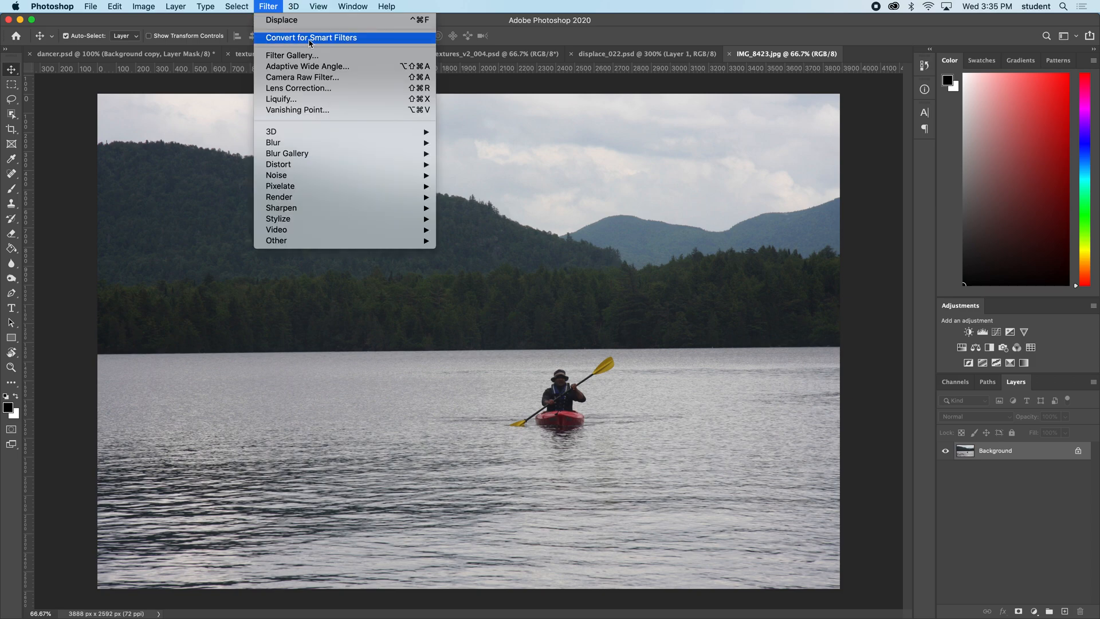
{"action": "left_click", "coordinate": [309, 38]}
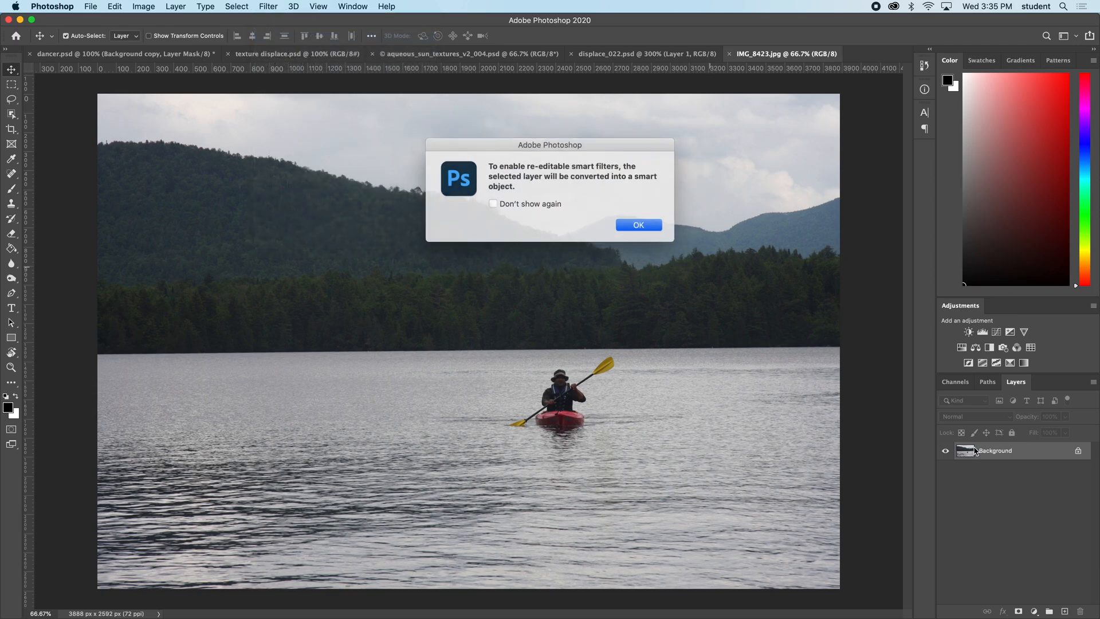
{"action": "left_click", "coordinate": [636, 225]}
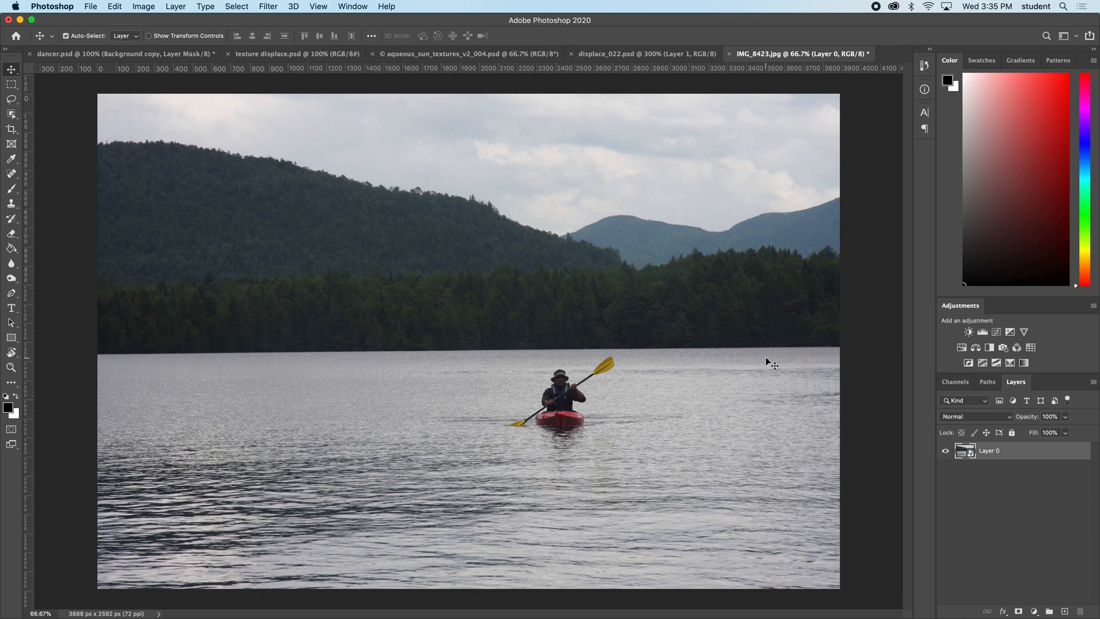
- Start a Tilt-Shift blur from the Blur Gallery on the smart object layer
{"action": "left_click", "coordinate": [268, 7]}
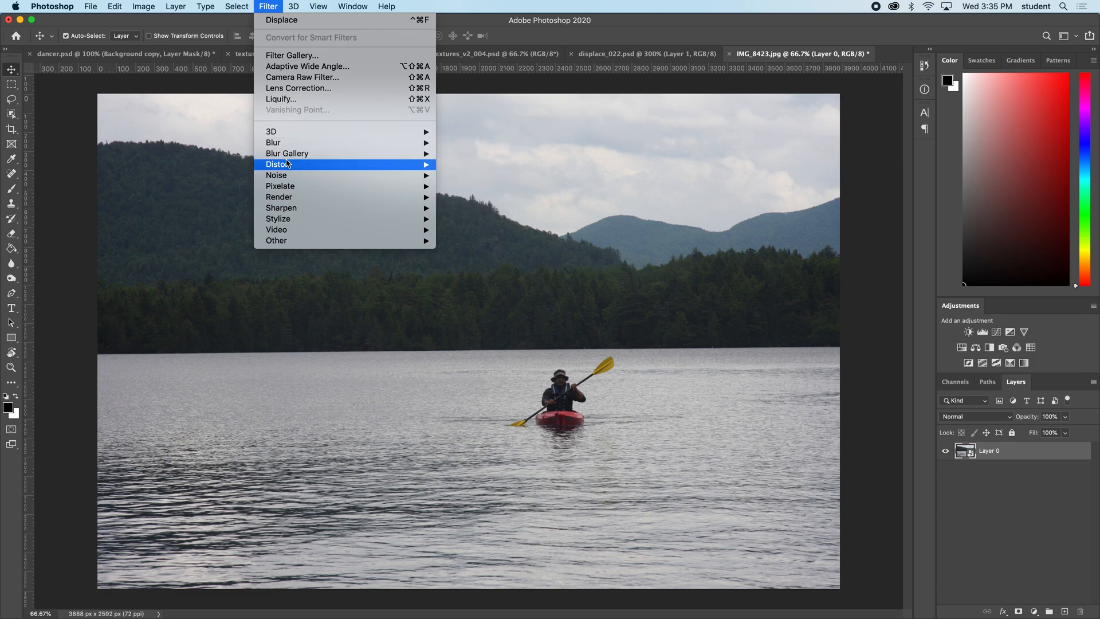
{"action": "mouse_move", "coordinate": [287, 156]}
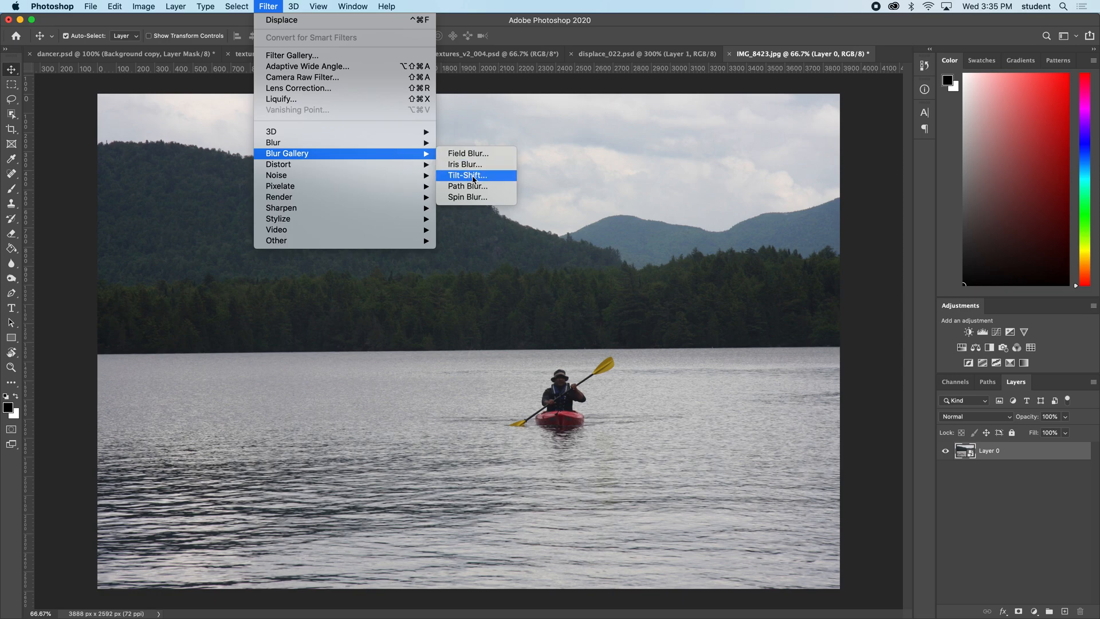
{"action": "left_click", "coordinate": [492, 180]}
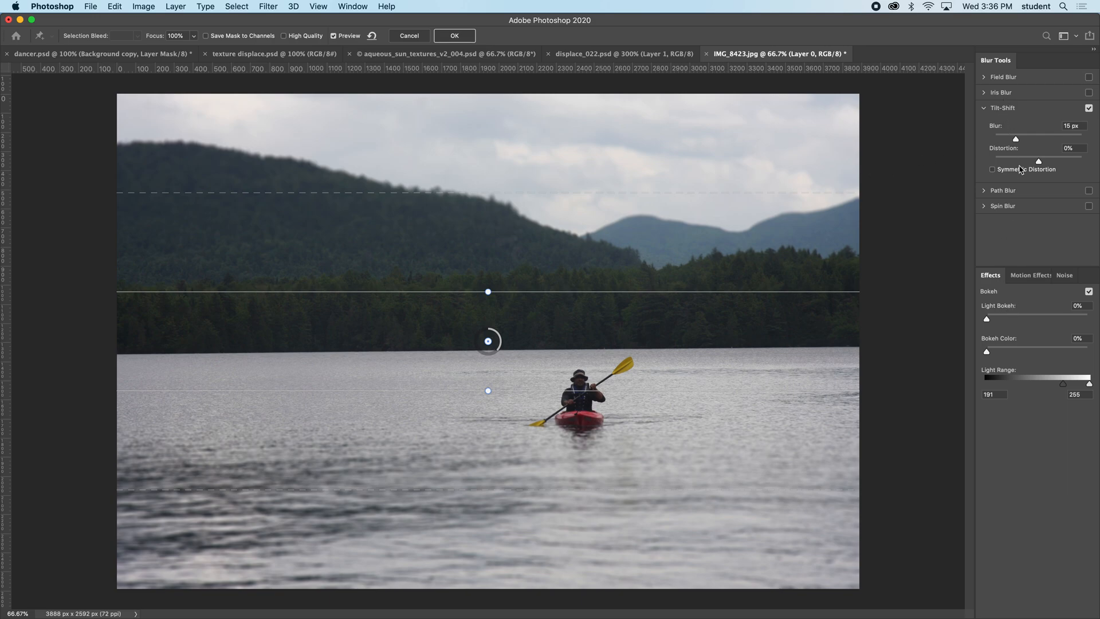
- Try adding an Iris Blur to the photo and reopen the Tilt-Shift settings
{"action": "left_click", "coordinate": [984, 107]}
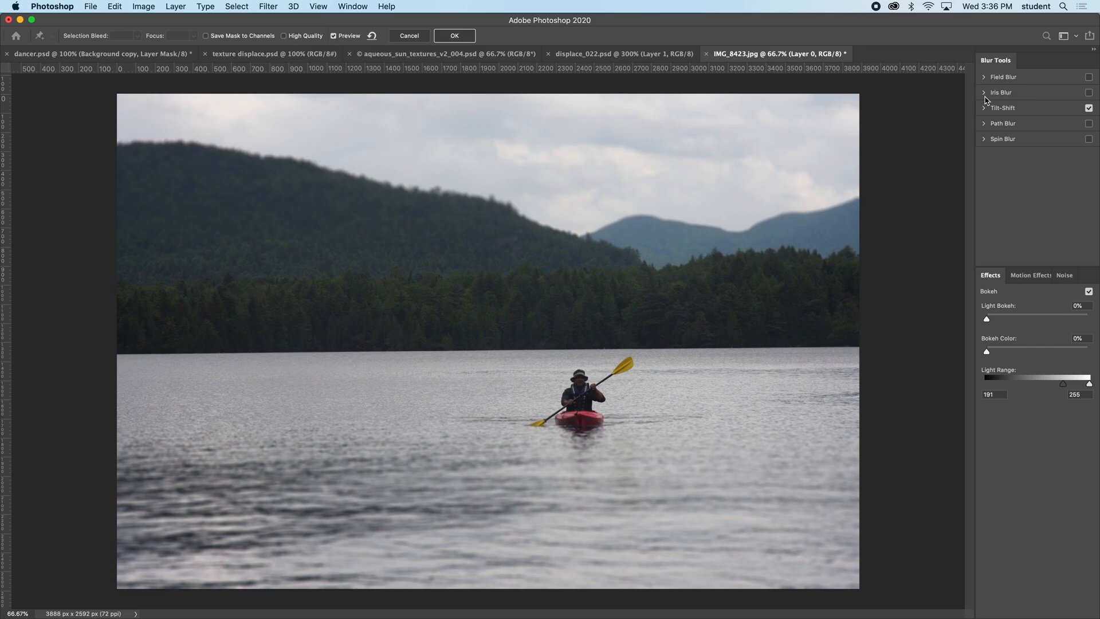
{"action": "left_click", "coordinate": [268, 7]}
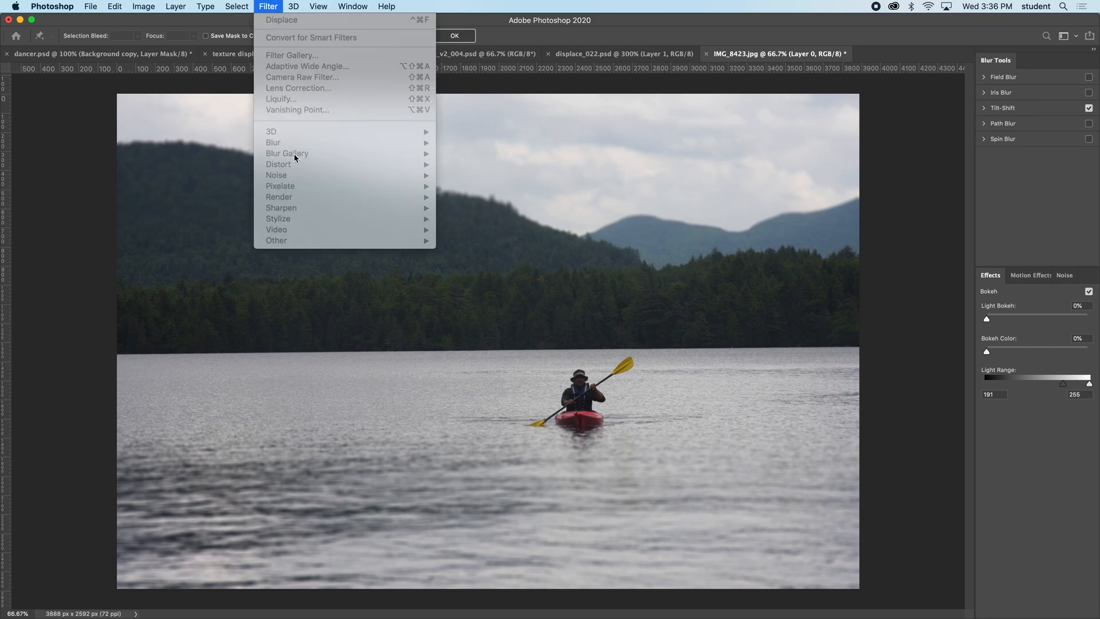
{"action": "left_click", "coordinate": [276, 8]}
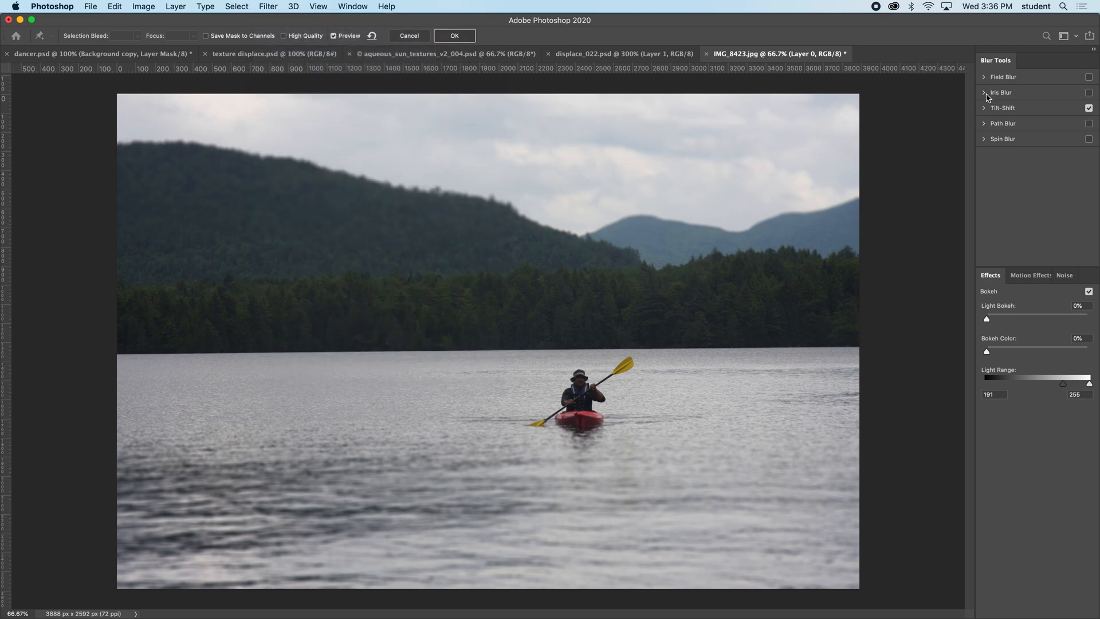
{"action": "left_click", "coordinate": [990, 94]}
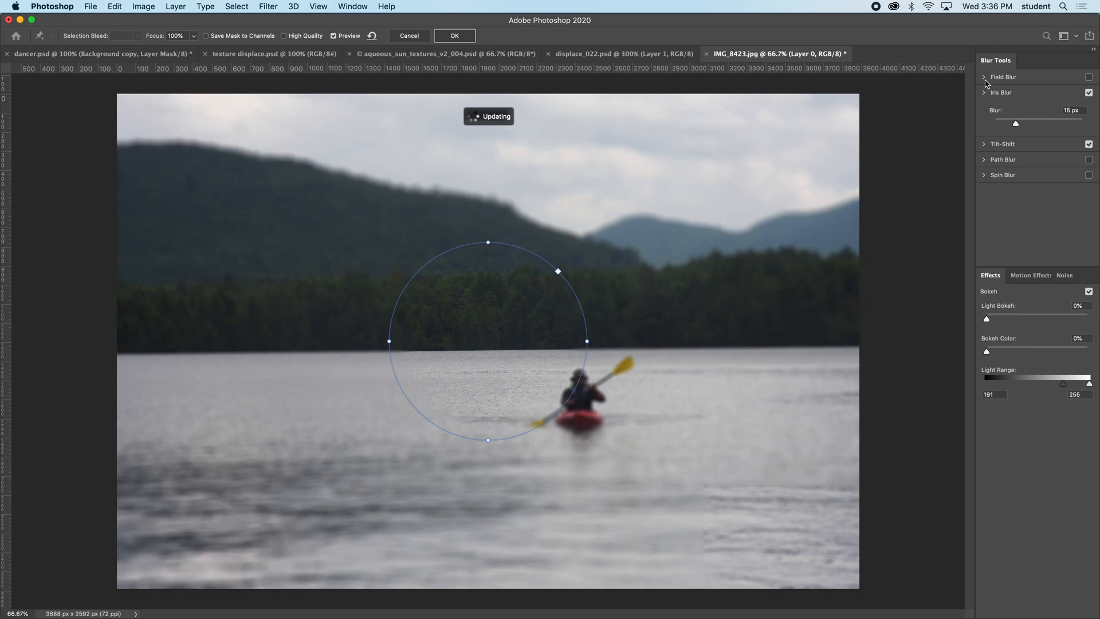
{"action": "left_click", "coordinate": [986, 93]}
{"action": "left_click", "coordinate": [985, 109]}
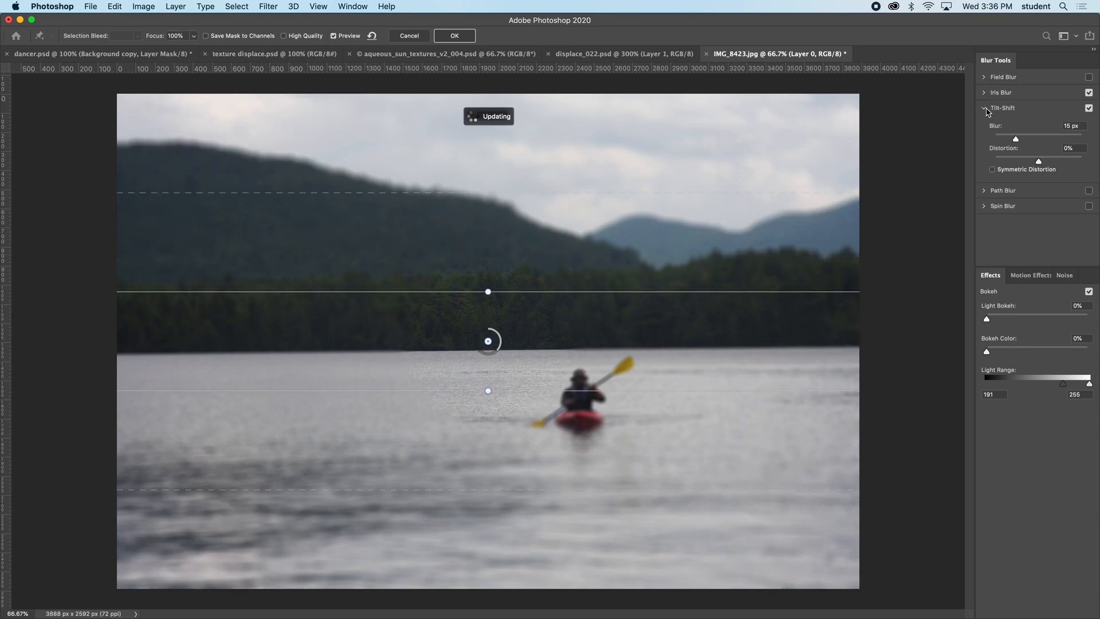
{"action": "left_click", "coordinate": [1007, 111]}
{"action": "left_click", "coordinate": [985, 109]}
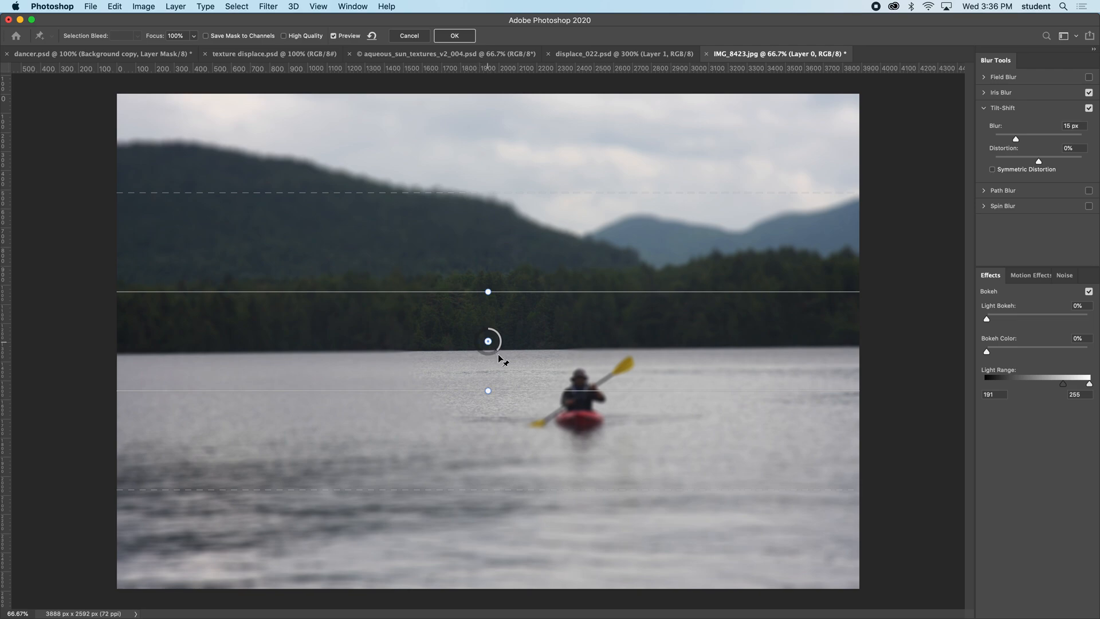
- Centre the Tilt-Shift pin on the kayaker and set its blur to 17 px, leaving Symmetric Distortion off
{"action": "left_click_drag", "start_coordinate": [523, 376], "coordinate": [582, 388]}
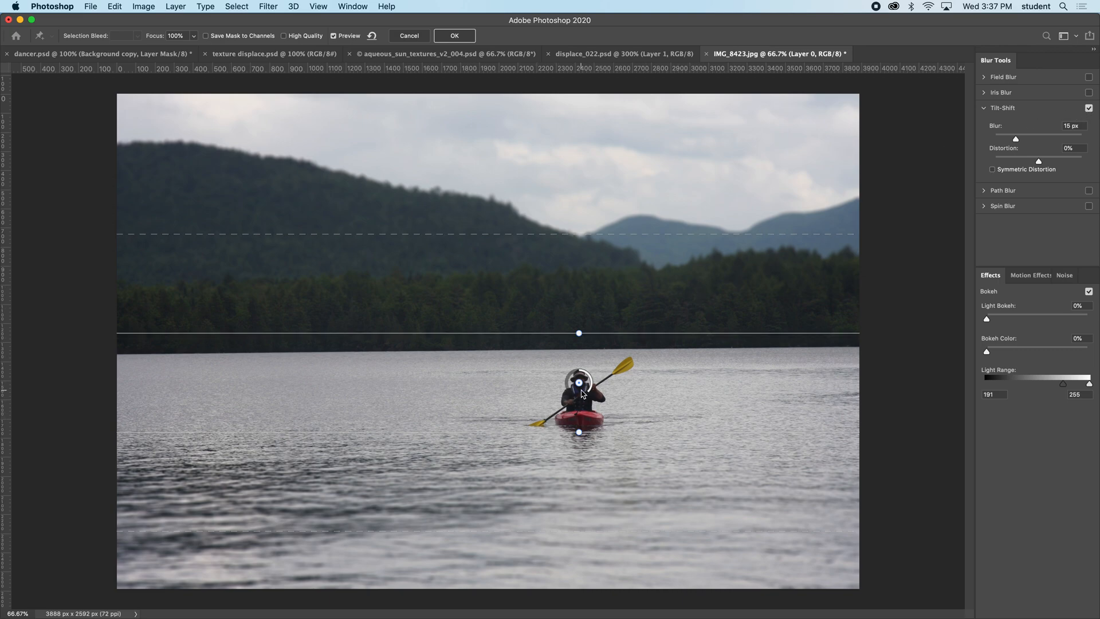
{"action": "mouse_move", "coordinate": [582, 392]}
{"action": "left_mouse_down"}
{"action": "mouse_move", "coordinate": [520, 359]}
{"action": "mouse_move", "coordinate": [590, 390]}
{"action": "left_mouse_up"}
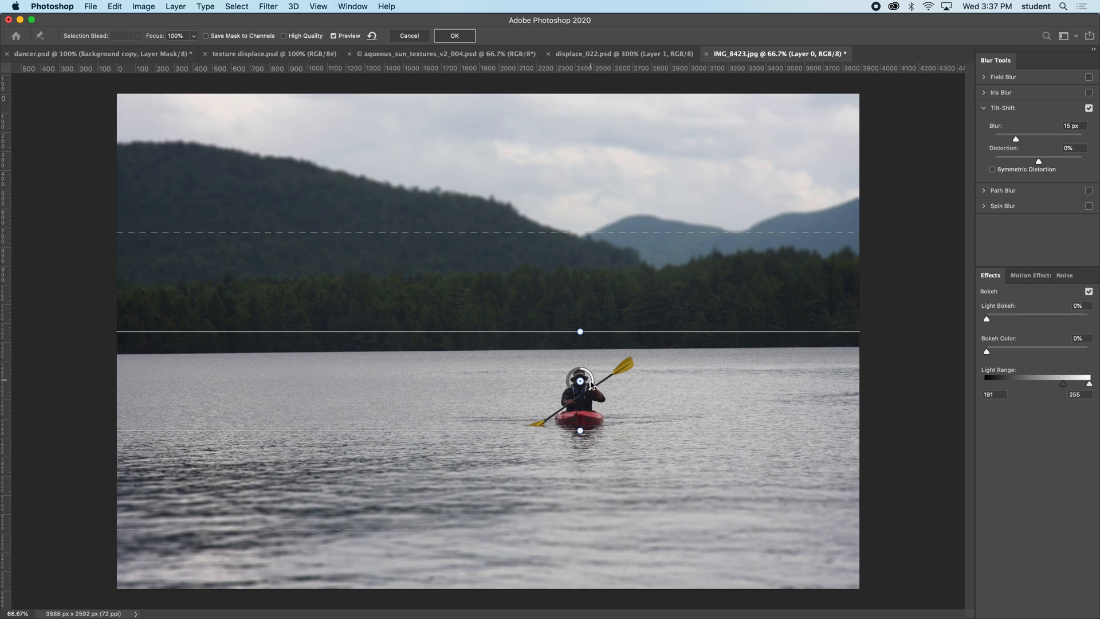
{"action": "left_click_drag", "start_coordinate": [591, 394], "coordinate": [567, 387]}
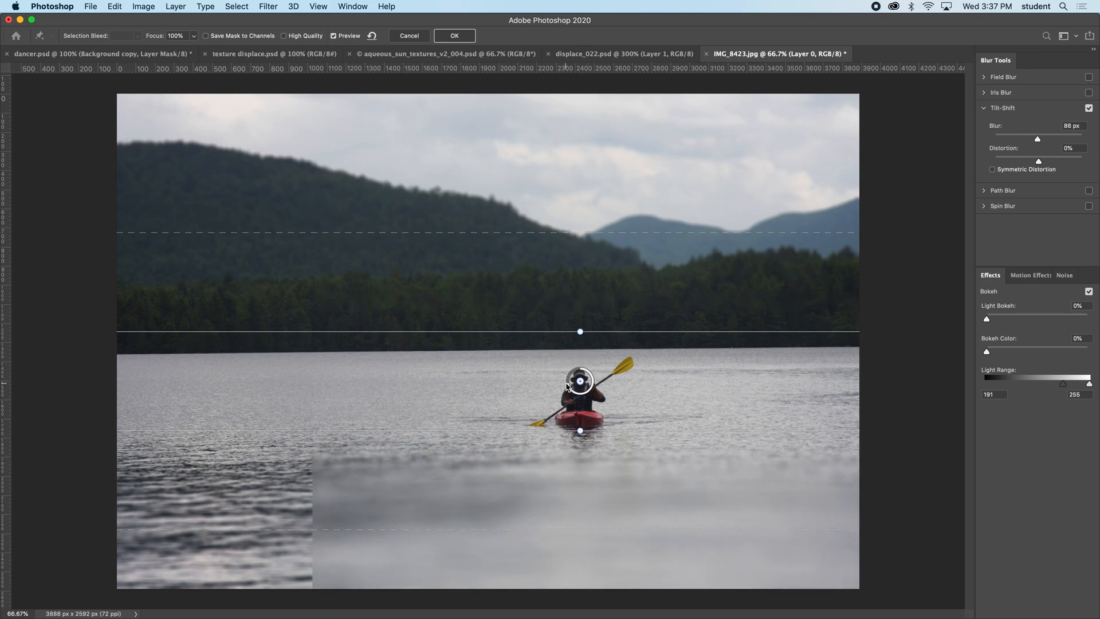
{"action": "left_click_drag", "start_coordinate": [568, 387], "coordinate": [581, 400]}
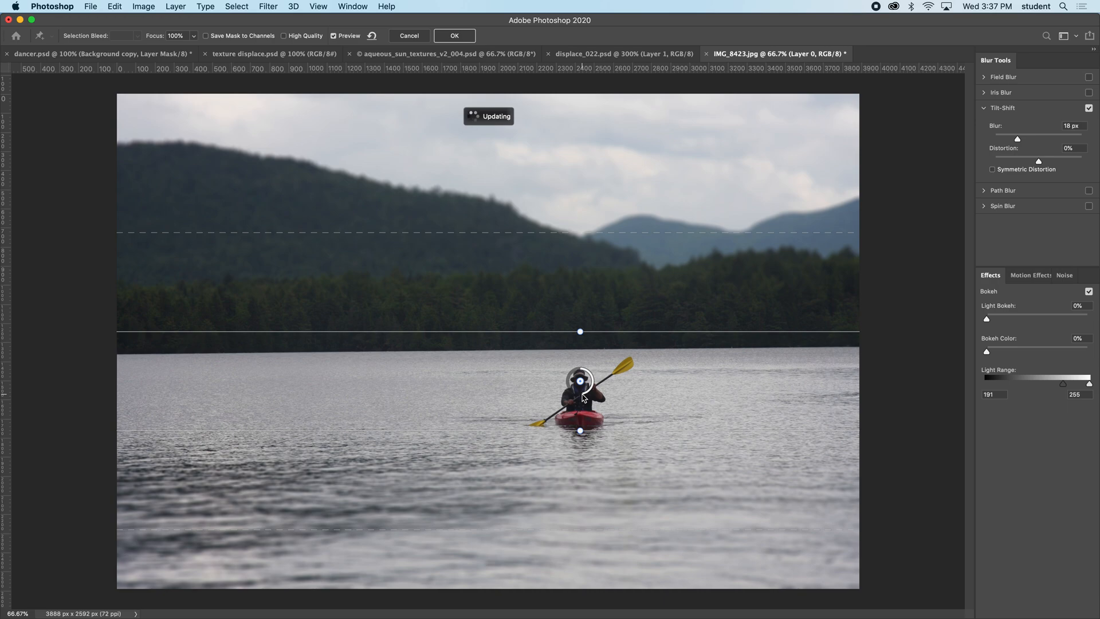
{"action": "left_click_drag", "start_coordinate": [587, 395], "coordinate": [587, 396]}
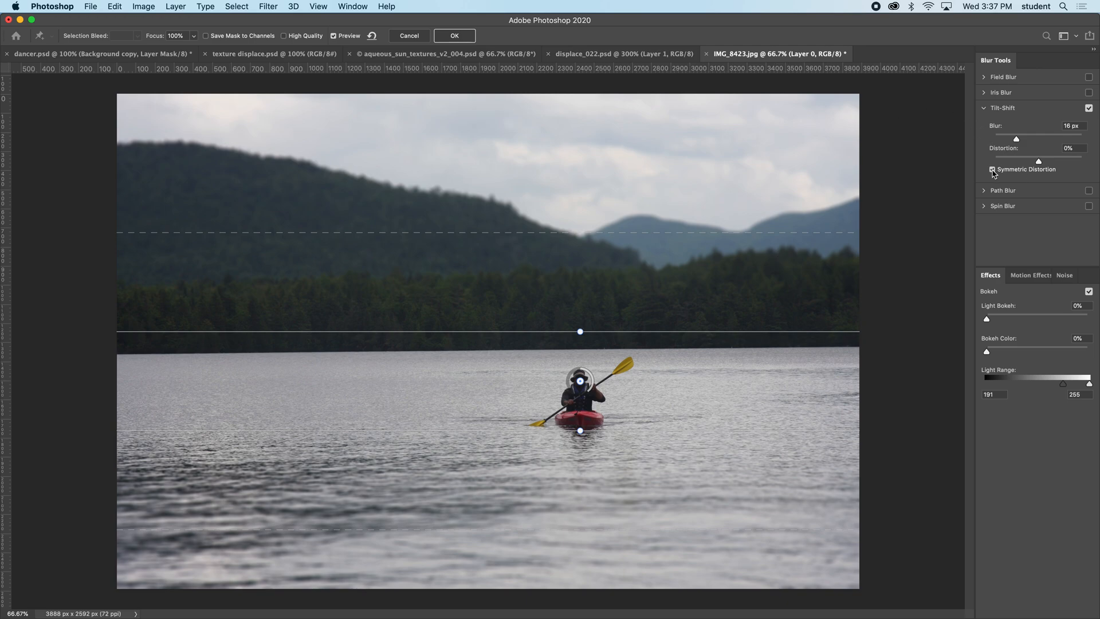
{"action": "left_click", "coordinate": [992, 170]}
{"action": "left_click_drag", "start_coordinate": [589, 394], "coordinate": [596, 389]}
- Place the upper edge of the Tilt-Shift focus zone along the far shoreline and the lower edge just below the kayak
{"action": "left_click_drag", "start_coordinate": [580, 328], "coordinate": [524, 319]}
{"action": "key", "text": "super+z"}
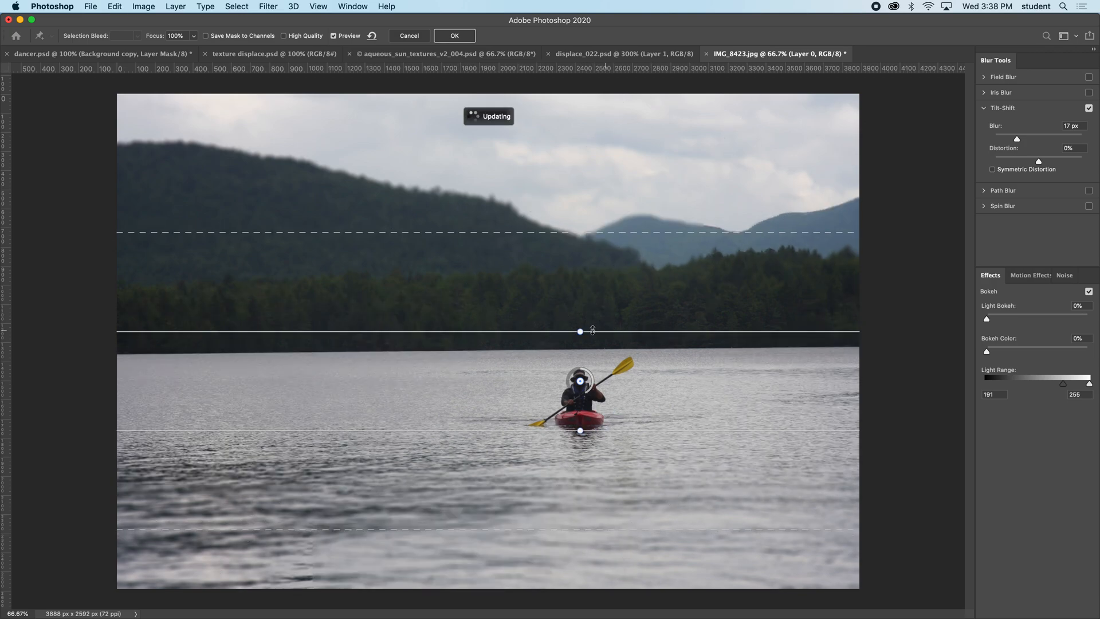
{"action": "left_click_drag", "start_coordinate": [655, 328], "coordinate": [656, 321]}
{"action": "left_click_drag", "start_coordinate": [626, 430], "coordinate": [626, 441]}
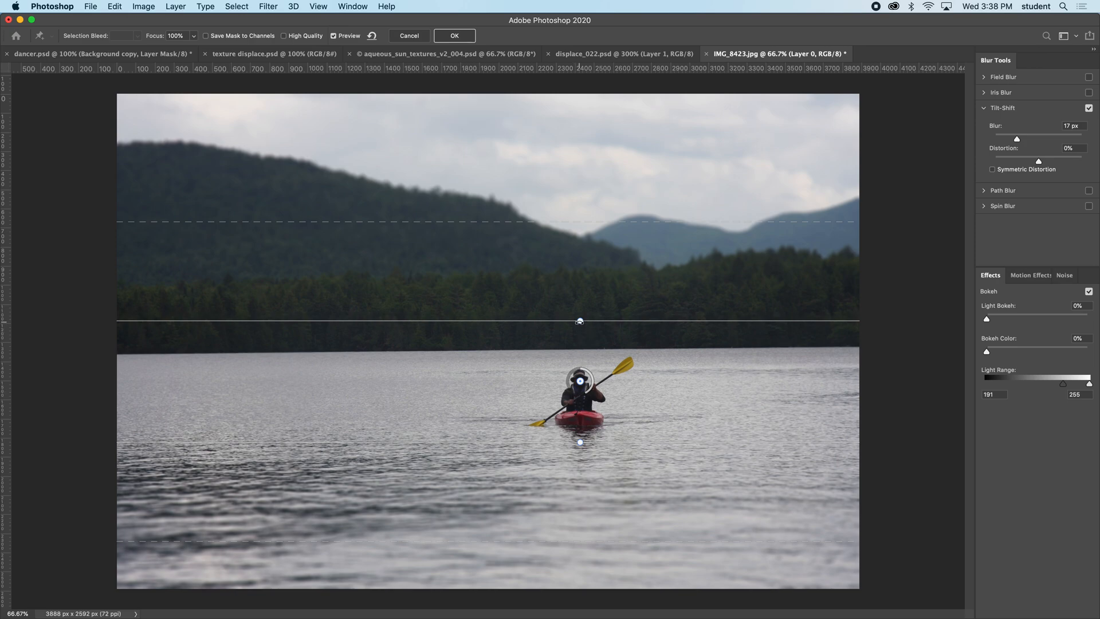
{"action": "left_click_drag", "start_coordinate": [619, 319], "coordinate": [647, 348]}
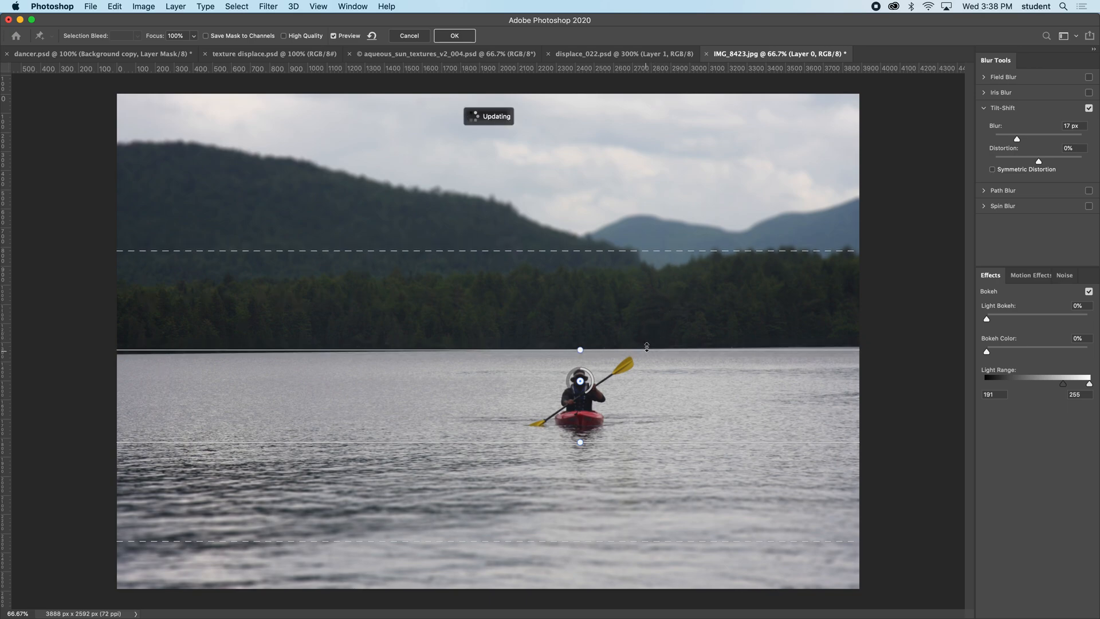
- Apply the Tilt-Shift blur and compare the photo with its smart filters hidden and shown
{"action": "left_click", "coordinate": [454, 37]}
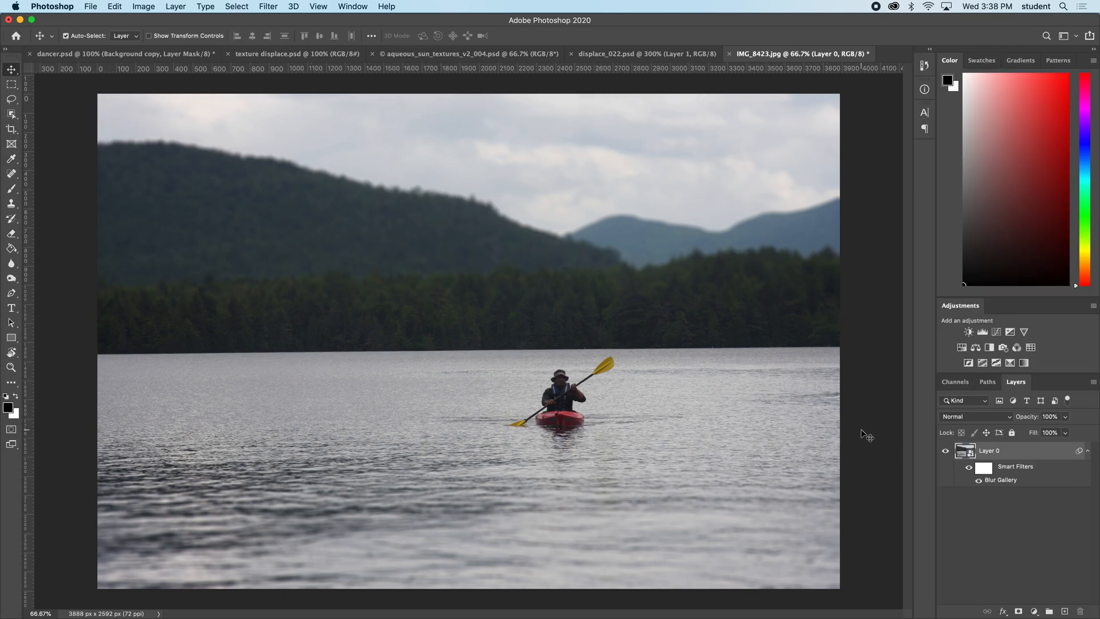
{"action": "left_click", "coordinate": [969, 469]}
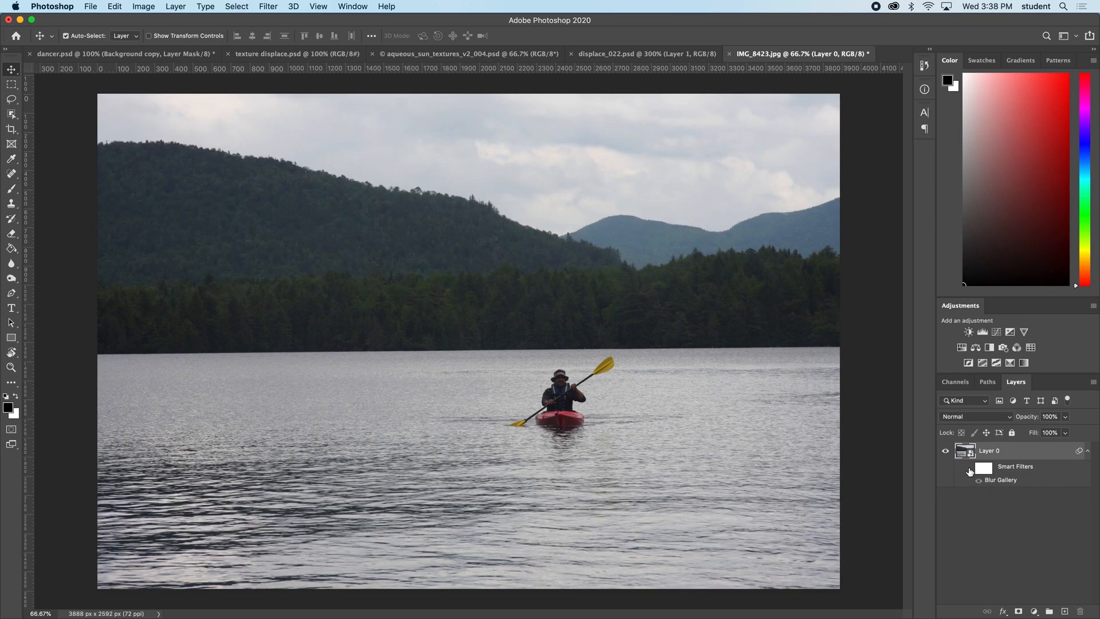
{"action": "left_click", "coordinate": [969, 469]}
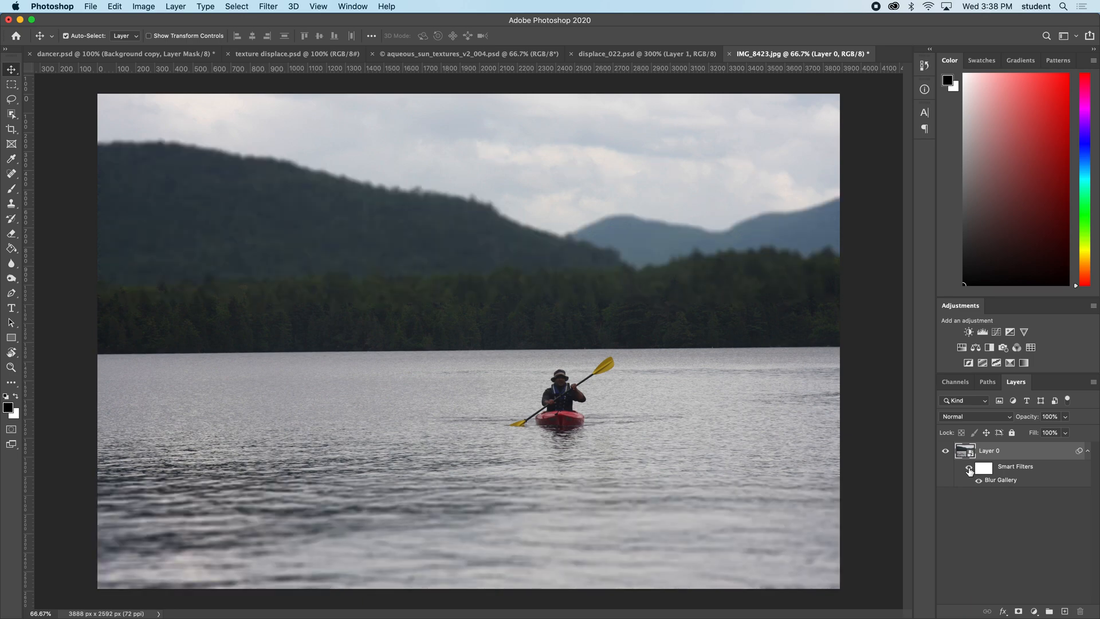